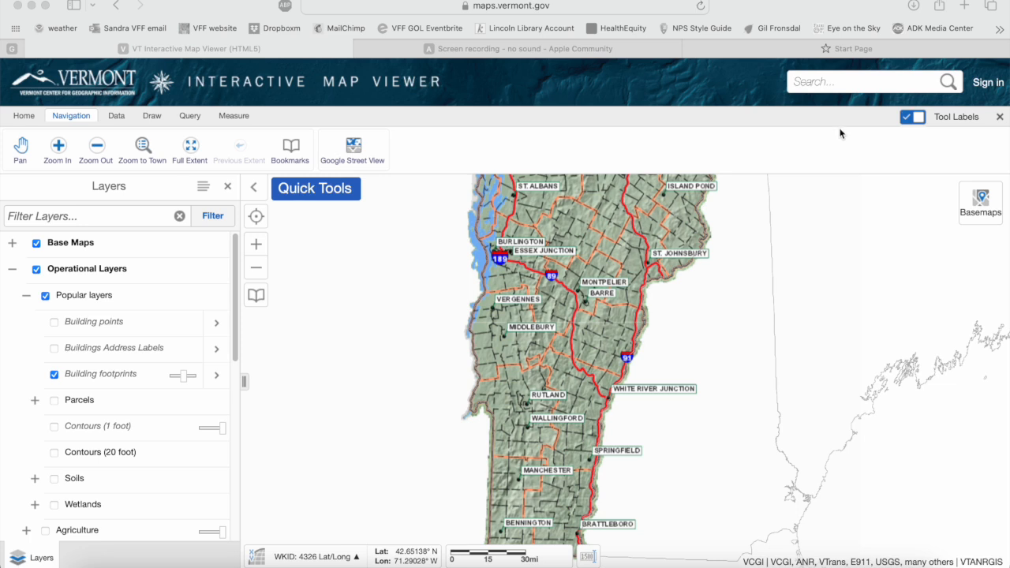
Search for the property's street address in Lincoln, VT, zoom the map to the first match and close the search results.
left_click(817, 86)
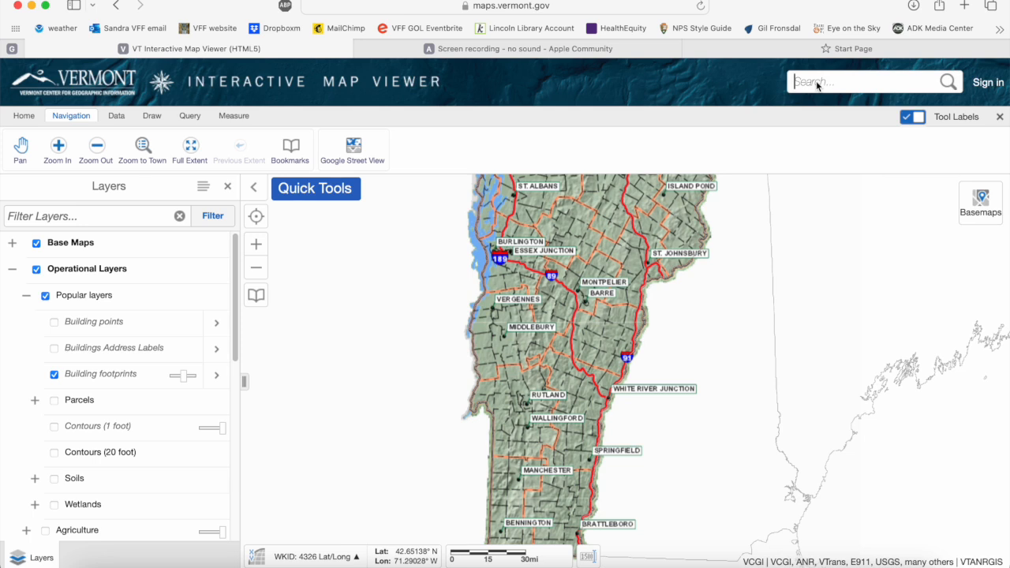
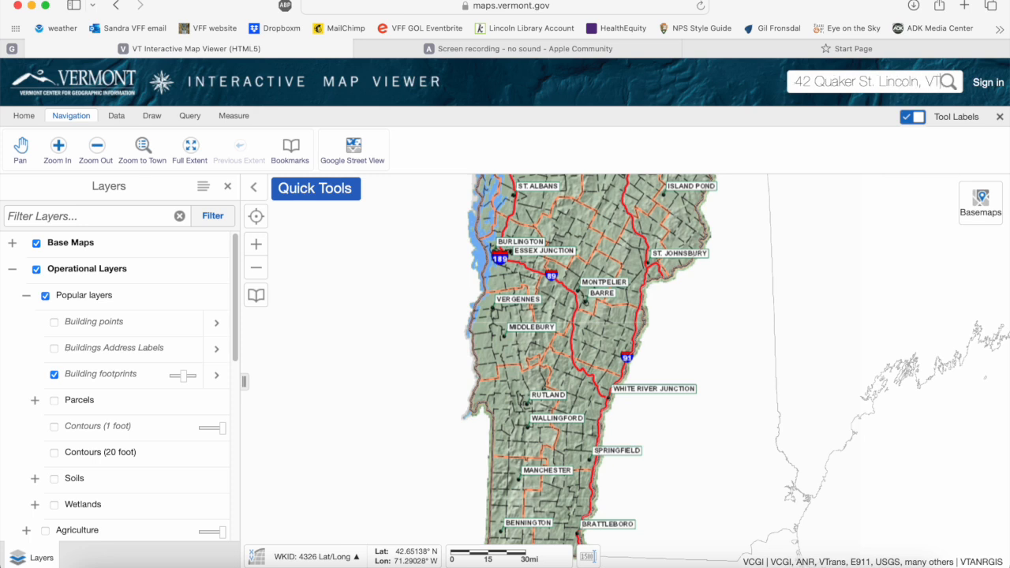
left_click(949, 82)
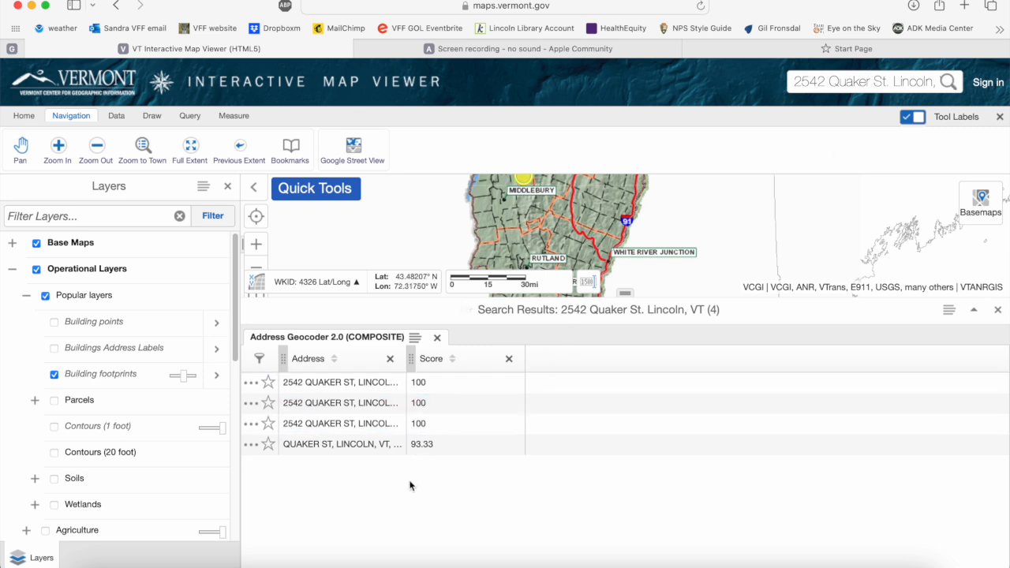
left_click(355, 384)
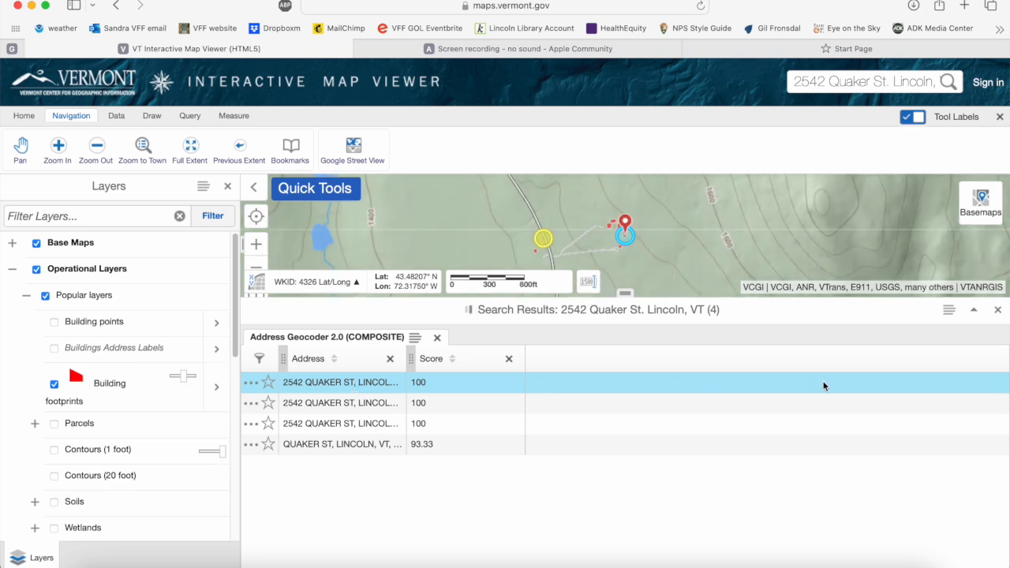
left_click(998, 310)
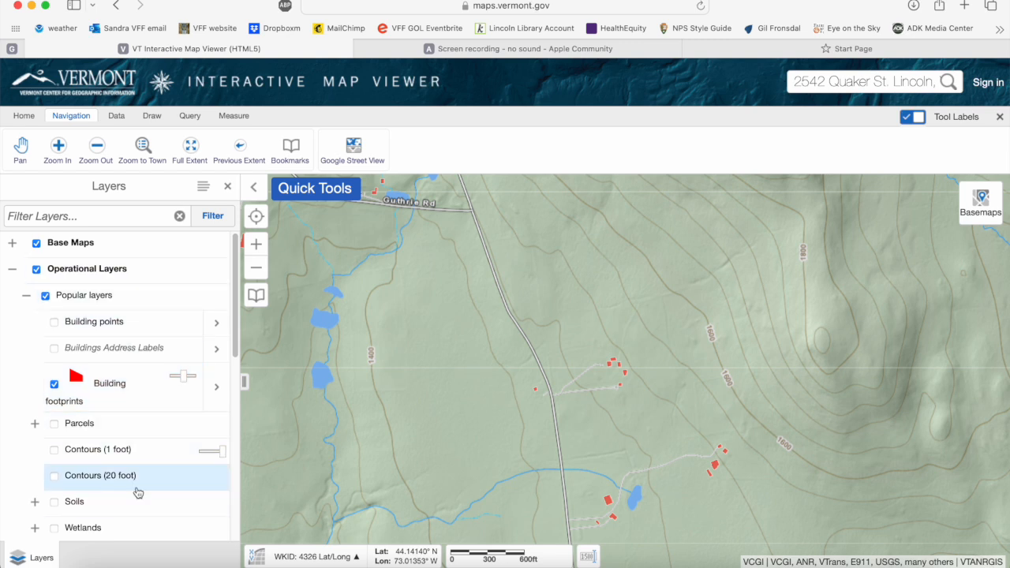
Show the Parcels layer instead of the building footprints and switch the basemap to ESRI imagery.
left_click(55, 426)
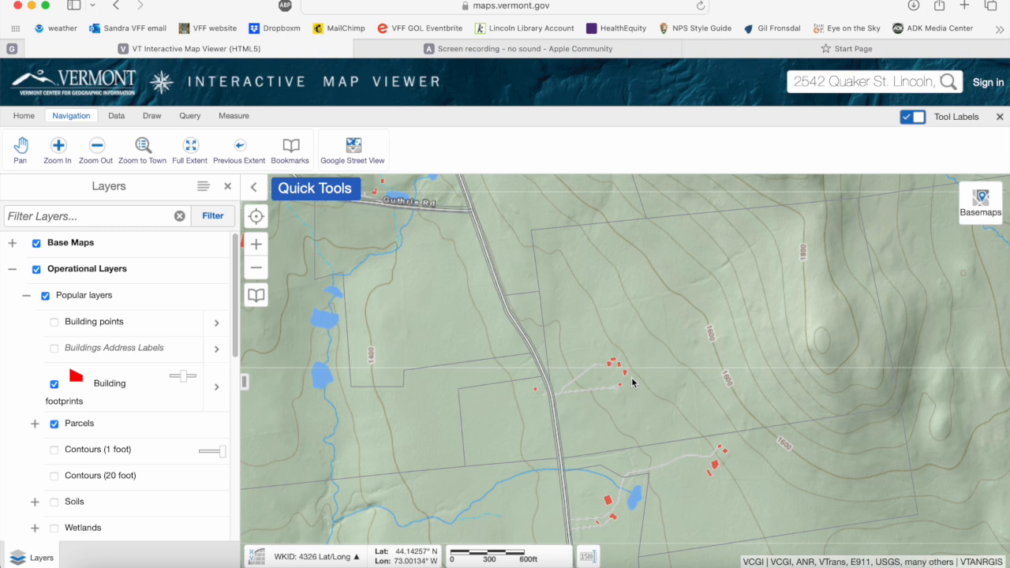
left_click(54, 385)
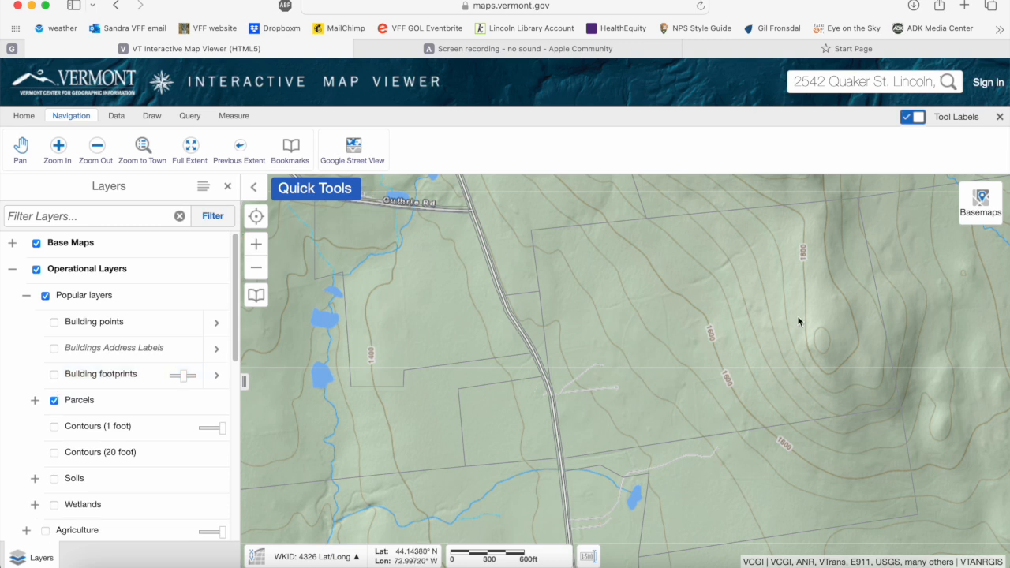
left_click(977, 212)
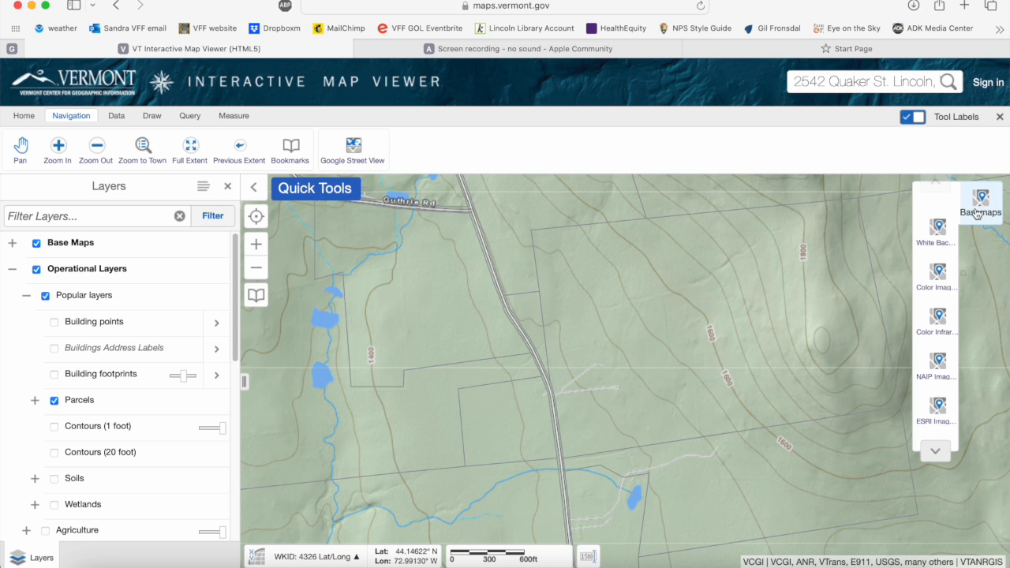
left_click(938, 408)
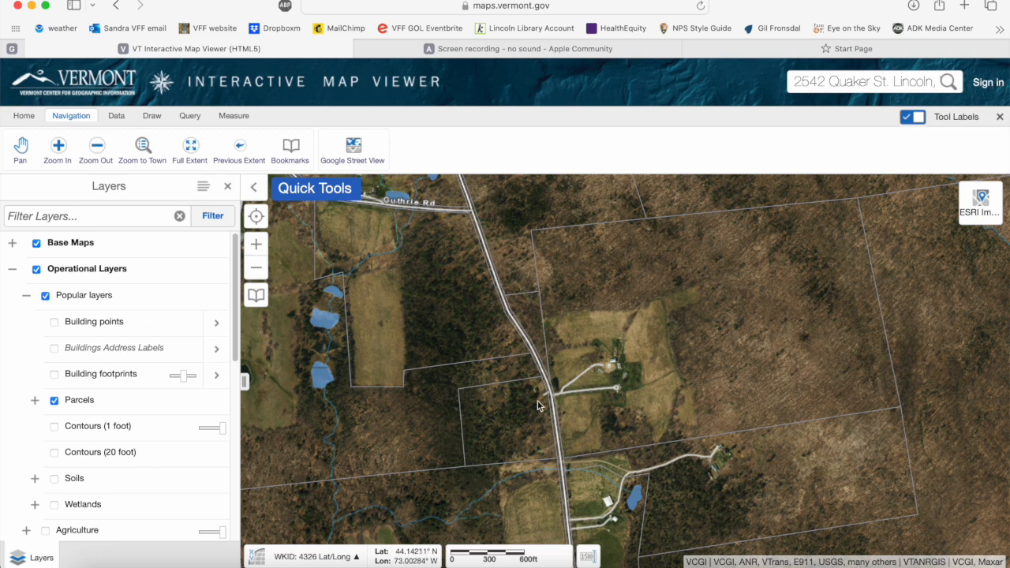
Turn on the Contours (20 foot) and Wetlands layers among the popular layers.
left_click(54, 455)
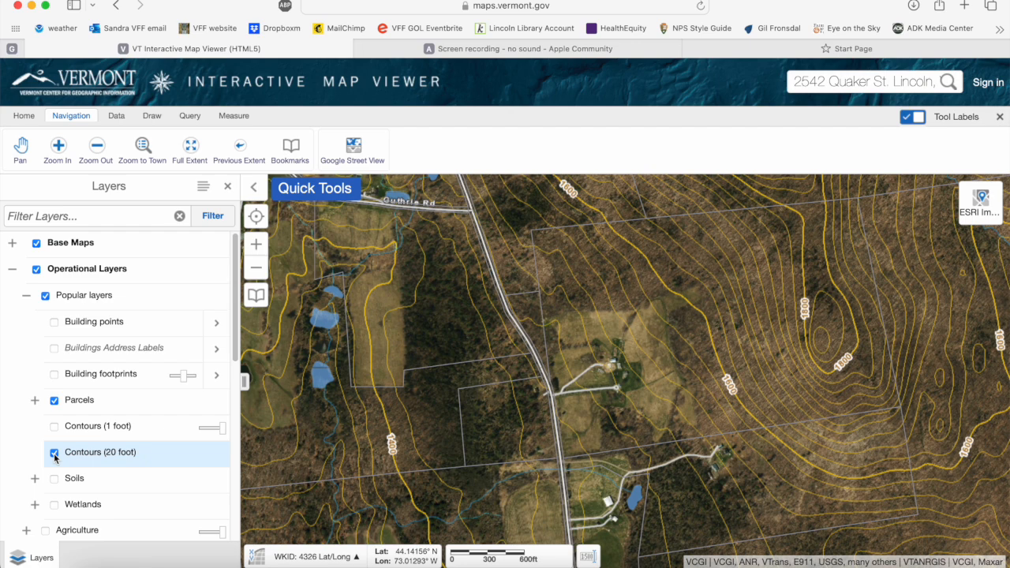
left_click(54, 506)
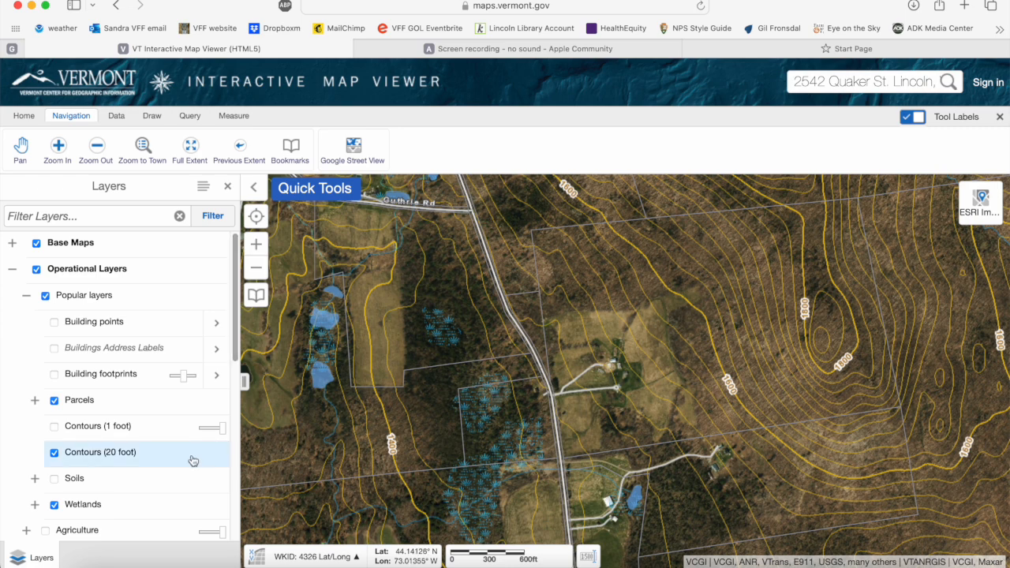
scroll(171, 478, "down", 3)
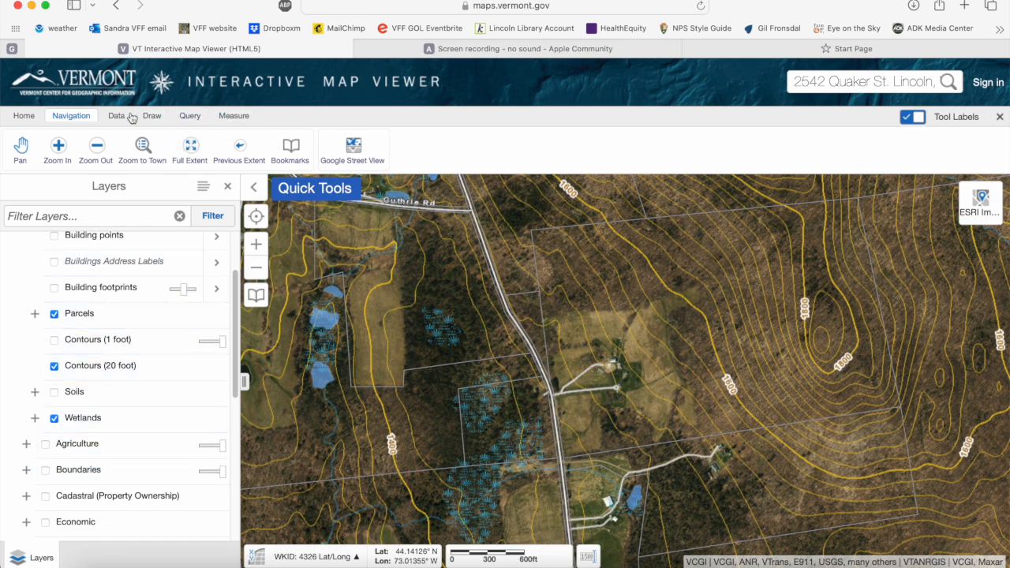
Try to export the current map view as an image in GeoTIFF format.
left_click(22, 117)
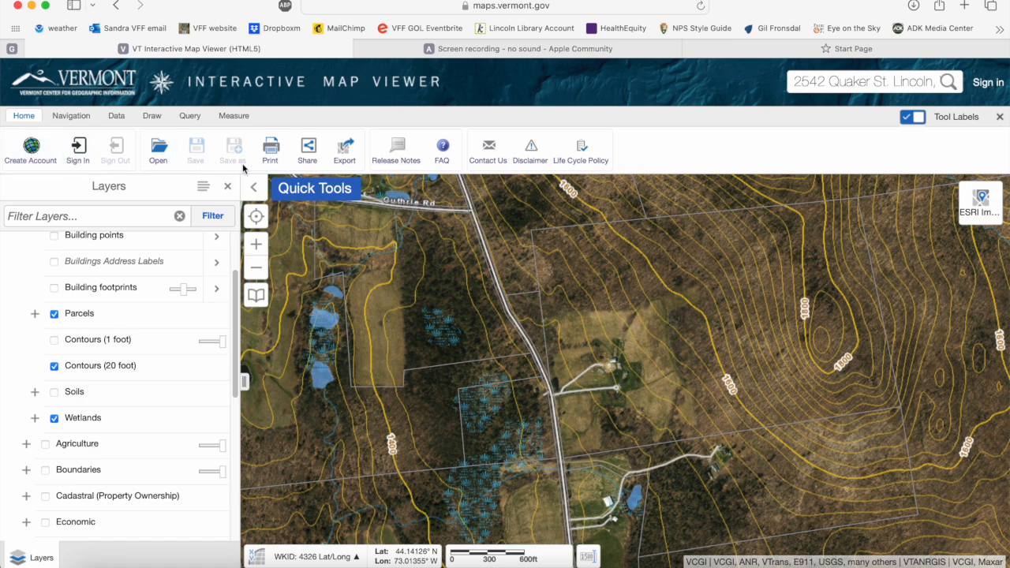
left_click(344, 152)
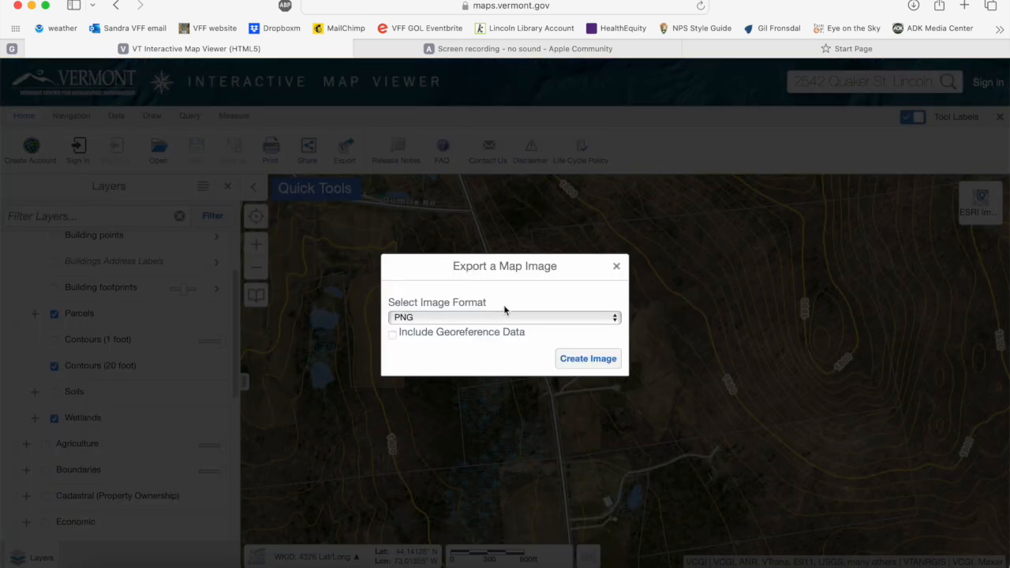
left_click(616, 320)
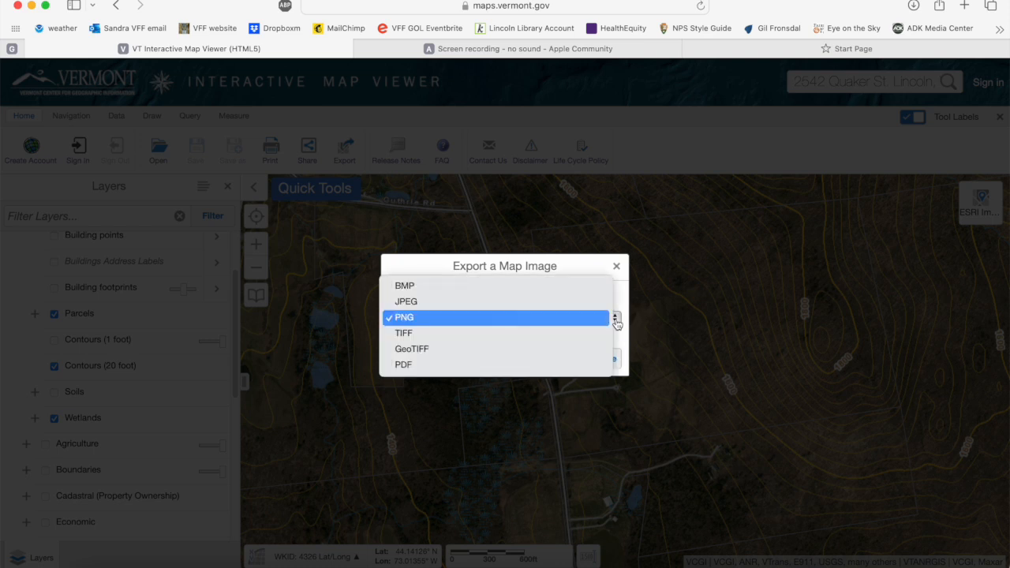
left_click(417, 350)
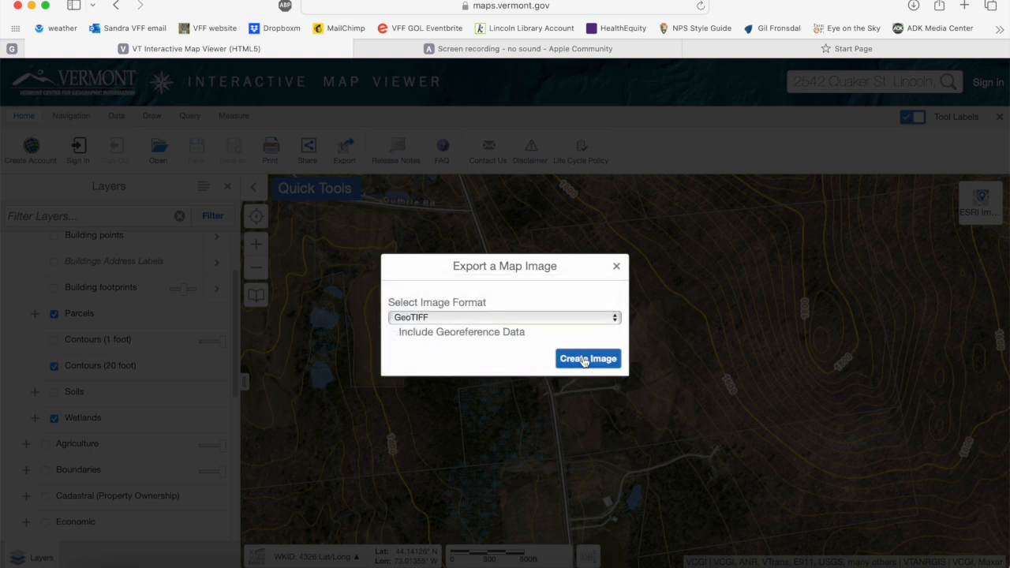
left_click(584, 360)
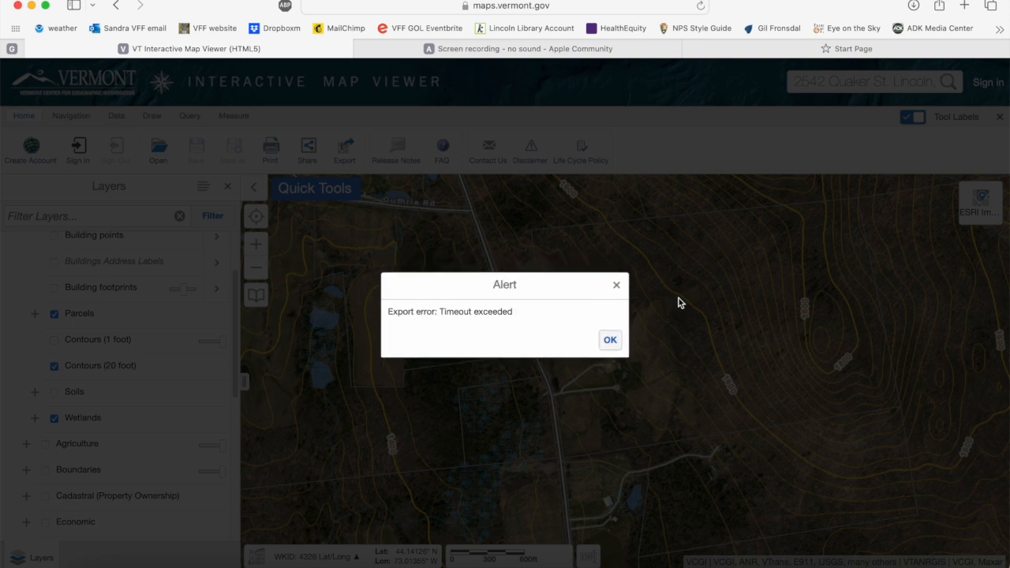
left_click(610, 341)
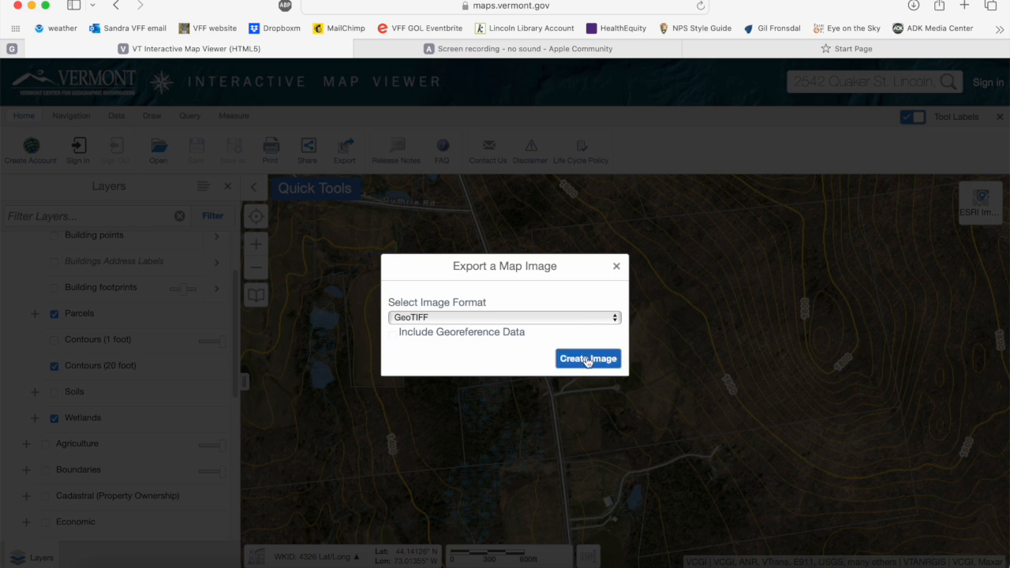
Retry the GeoTIFF image export and close the export dialog.
left_click(588, 360)
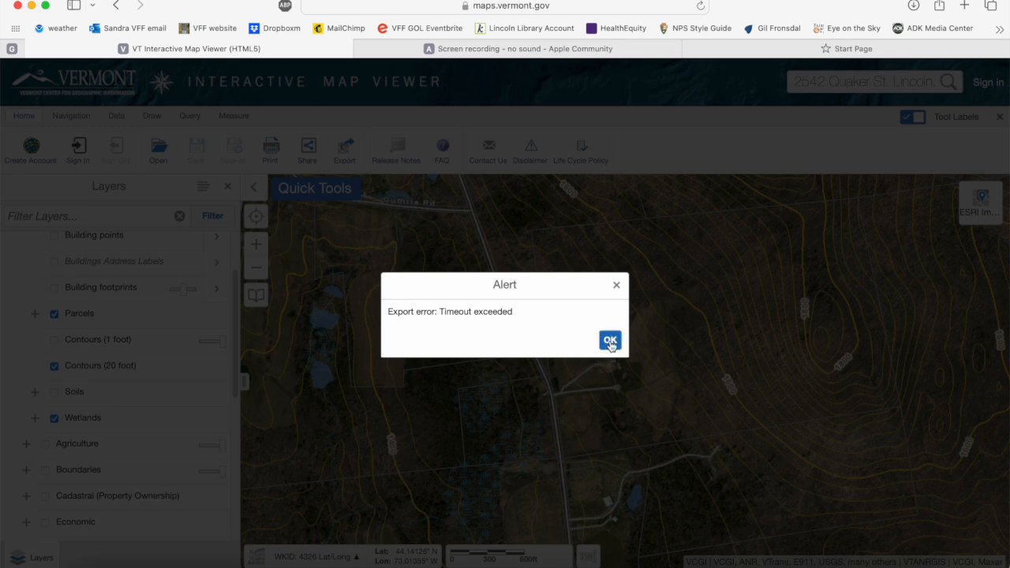
left_click(610, 343)
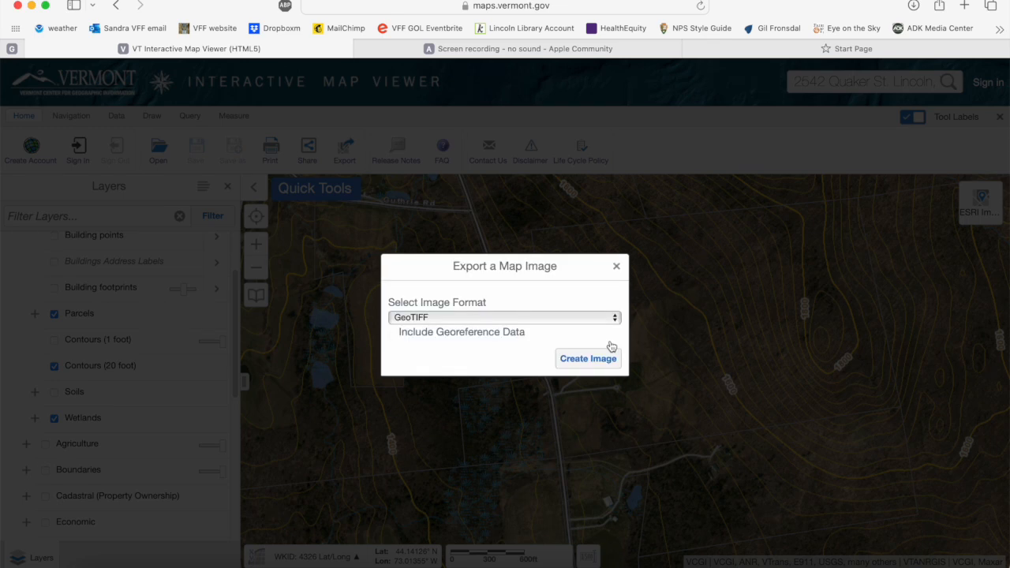
left_click(616, 265)
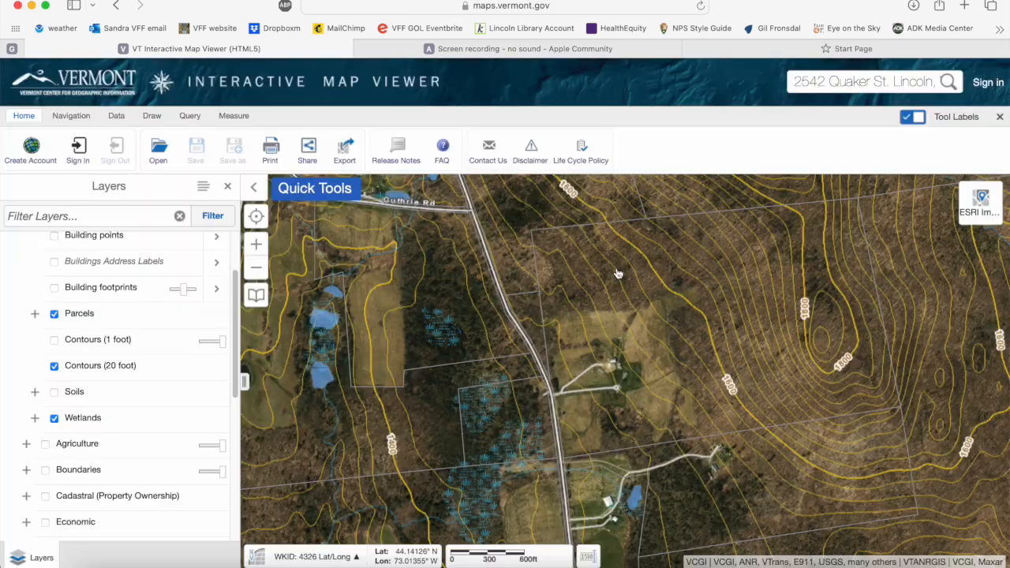
Export the map view as a GeoTIFF, open the created image and save it to the Downloads folder.
left_click(344, 153)
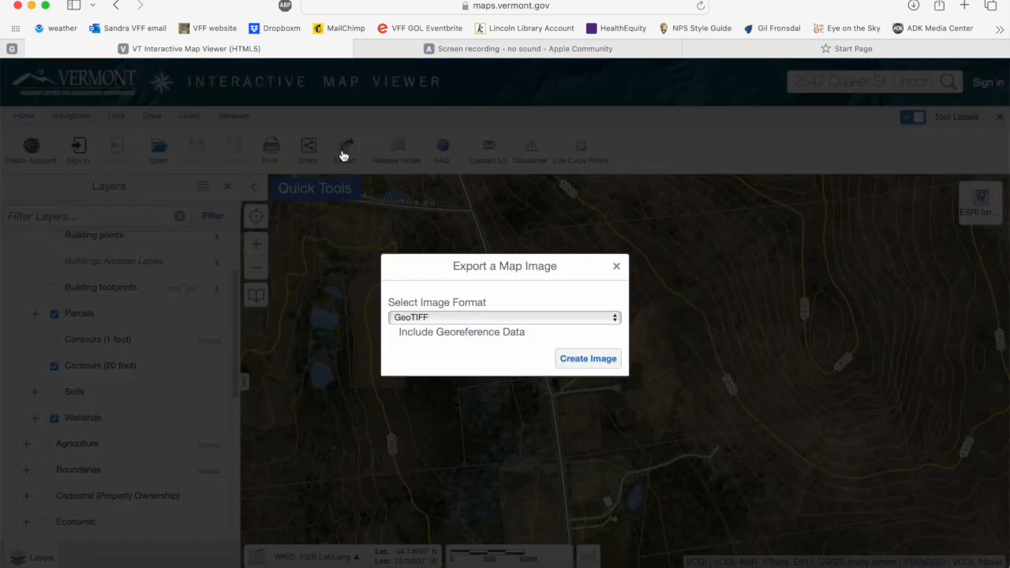
left_click(585, 360)
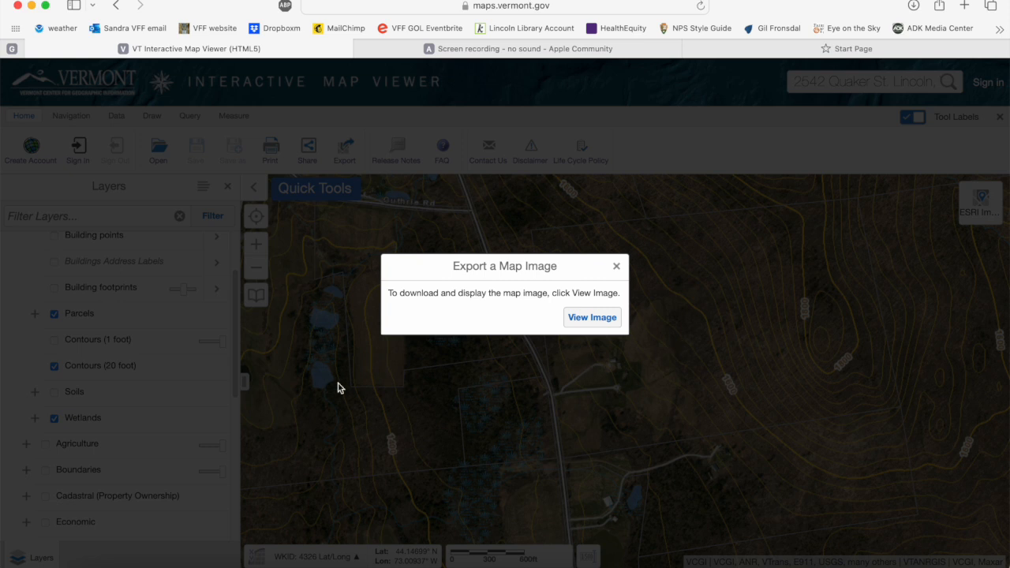
left_click(593, 318)
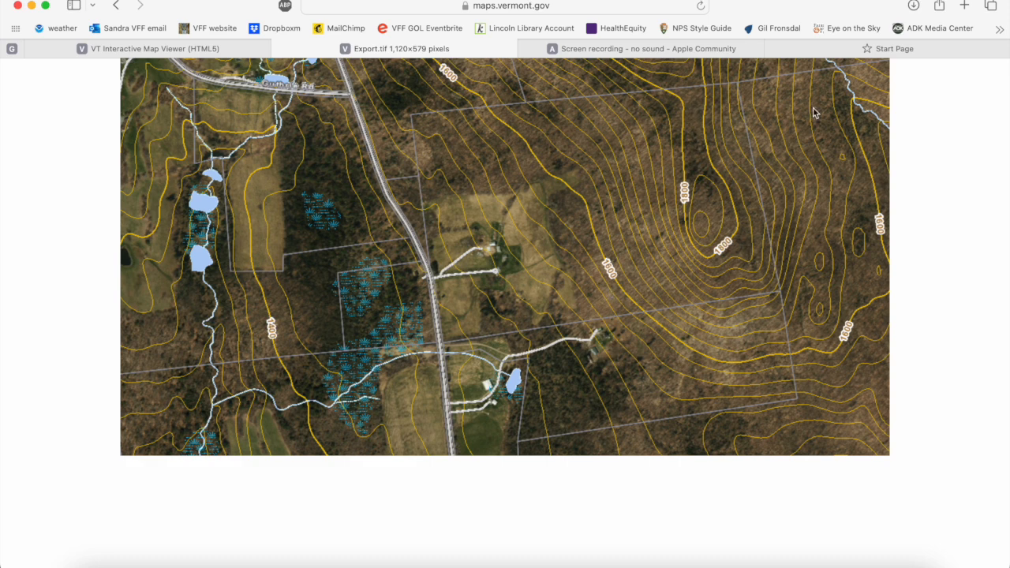
right_click(540, 205)
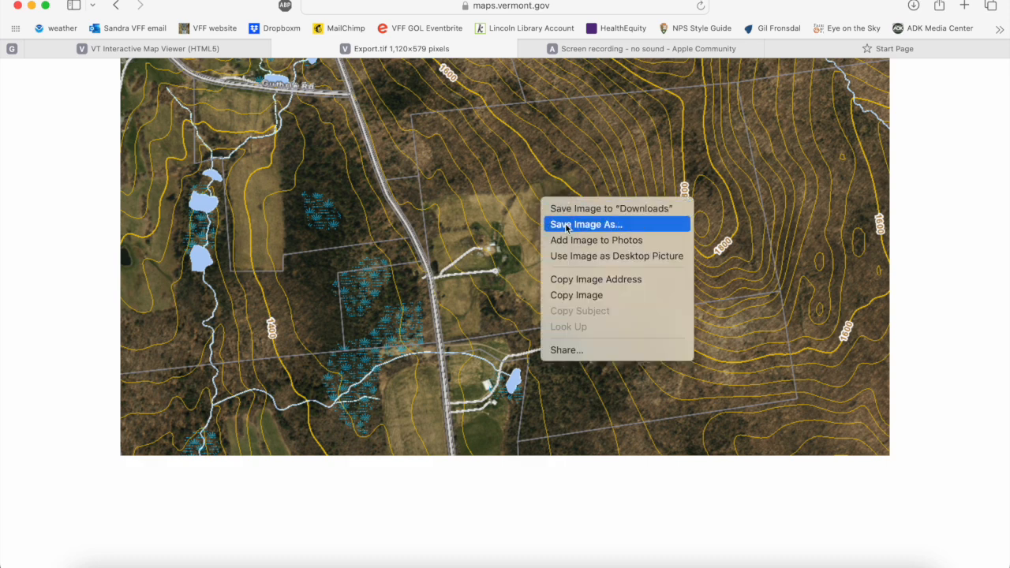
left_click(572, 210)
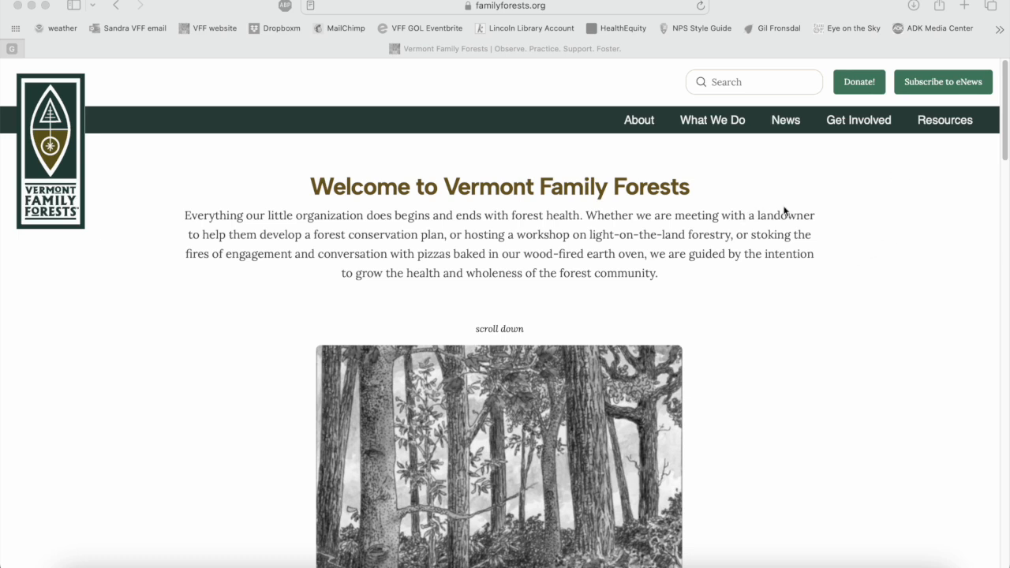
Open the Landowner Resources & Tools page from the resources of the Vermont Family Forests website.
left_click(948, 124)
mouse_move(947, 124)
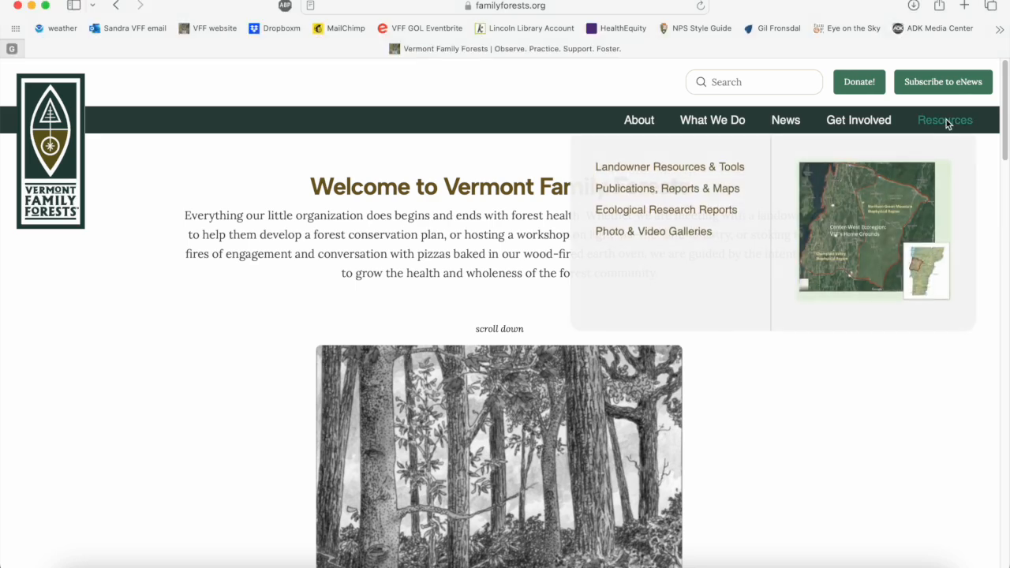
left_click(689, 168)
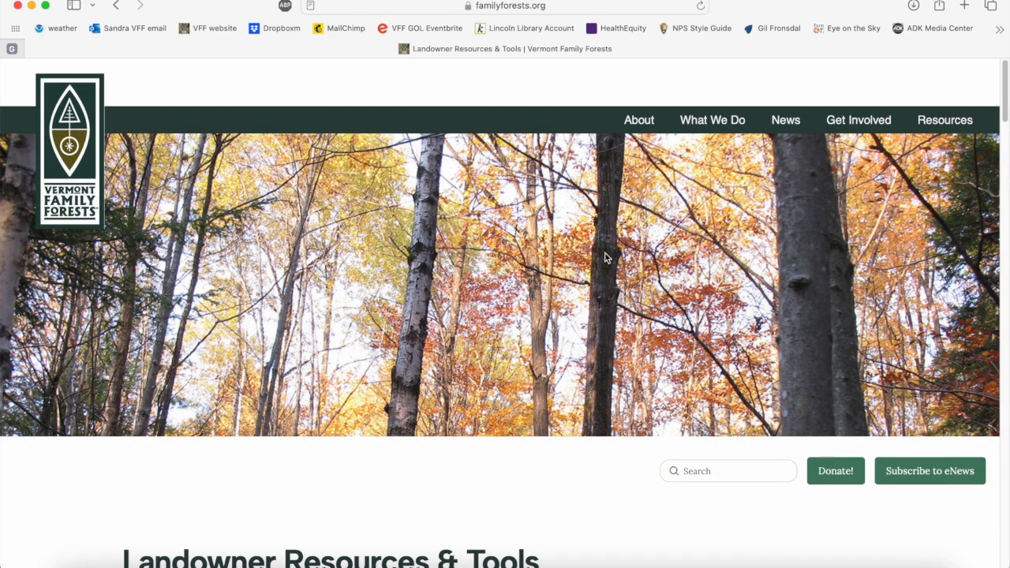
Open the guide on viewing a VFF Conservation Map on a mobile device, listed under VFF Maps and Mapping, and read its introduction.
scroll(505, 366, "down", 2)
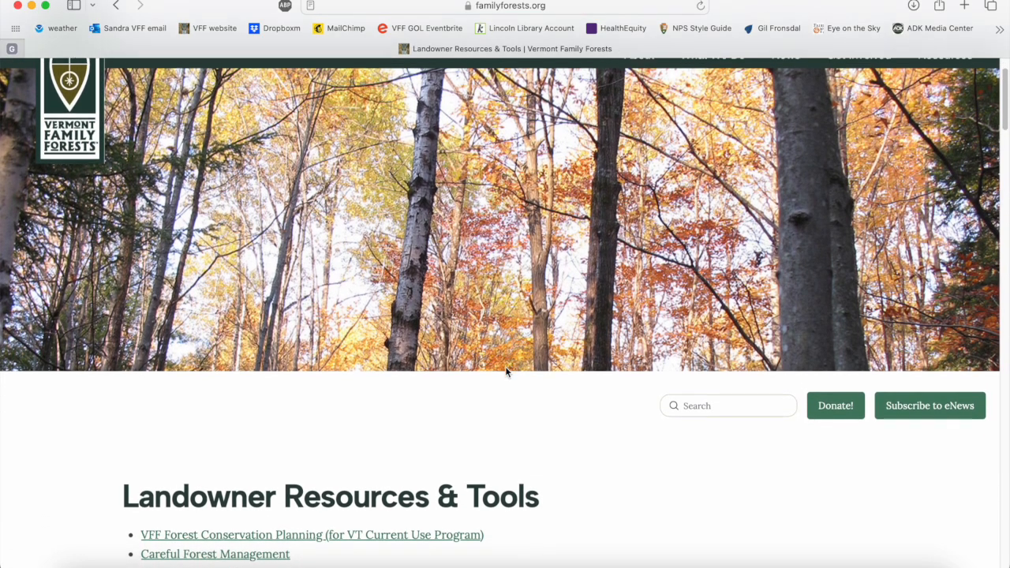
scroll(506, 369, "down", 5)
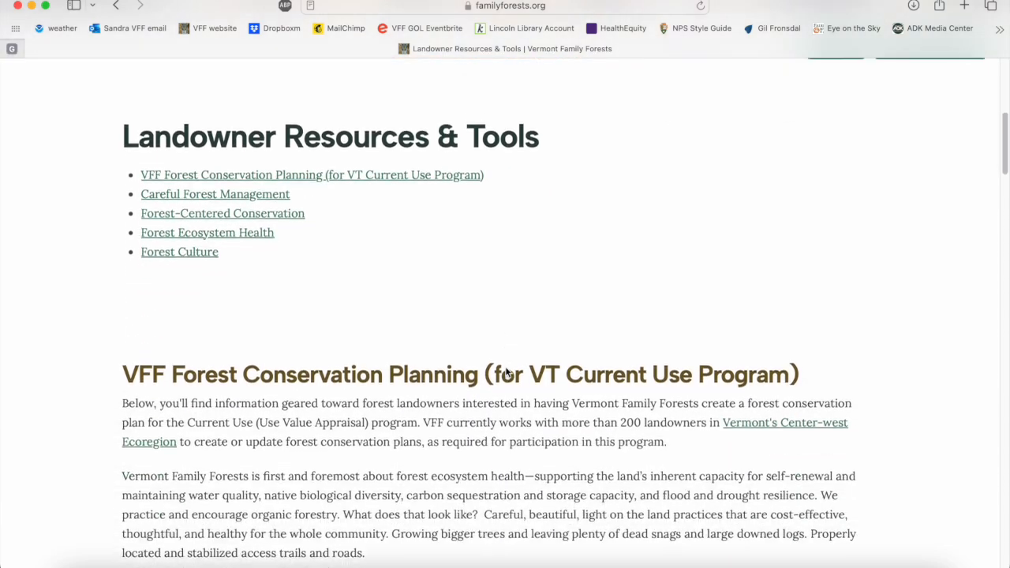
scroll(506, 371, "down", 5)
scroll(507, 371, "down", 6)
scroll(506, 368, "down", 1)
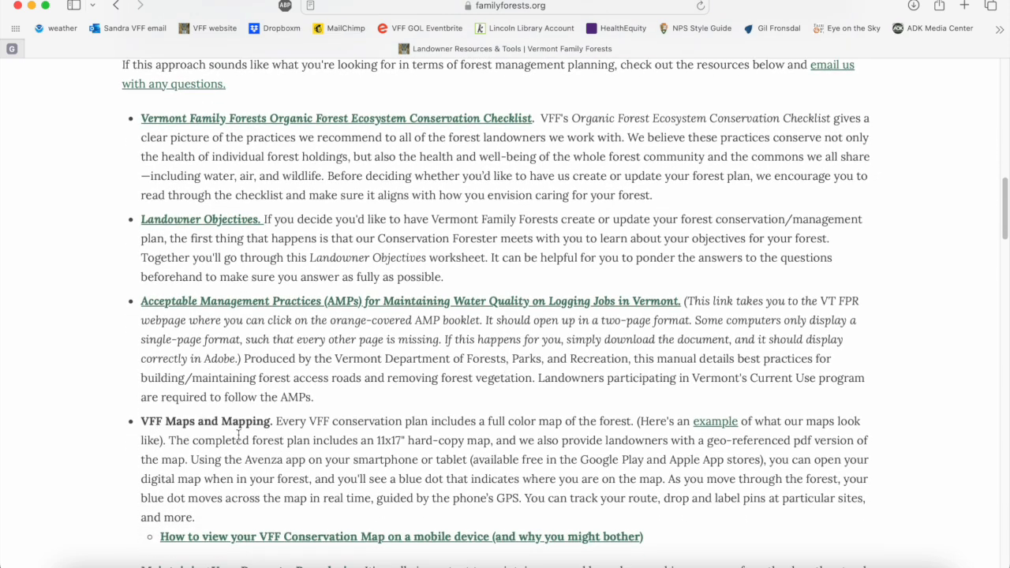
scroll(193, 454, "down", 1)
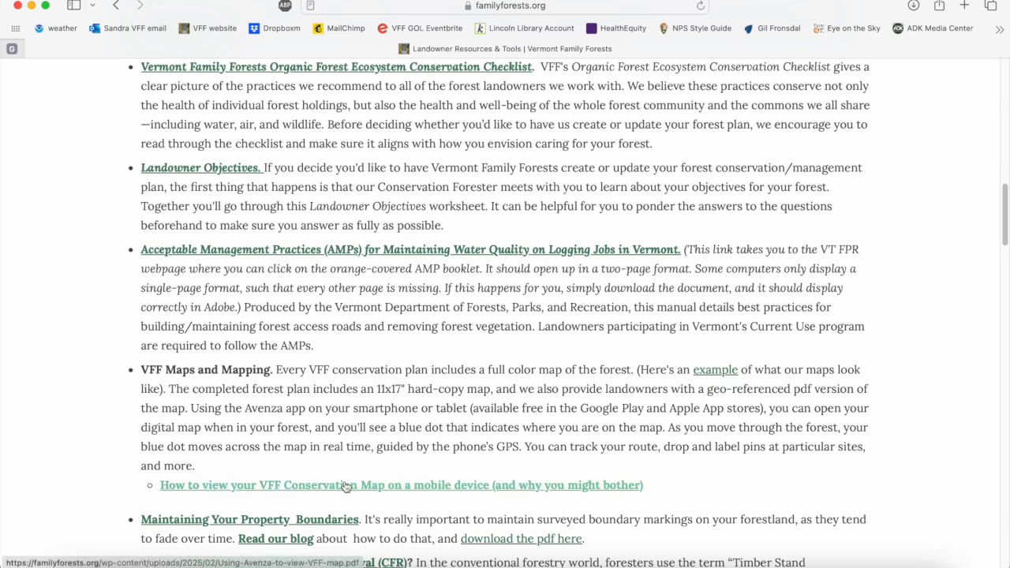
left_click(424, 490)
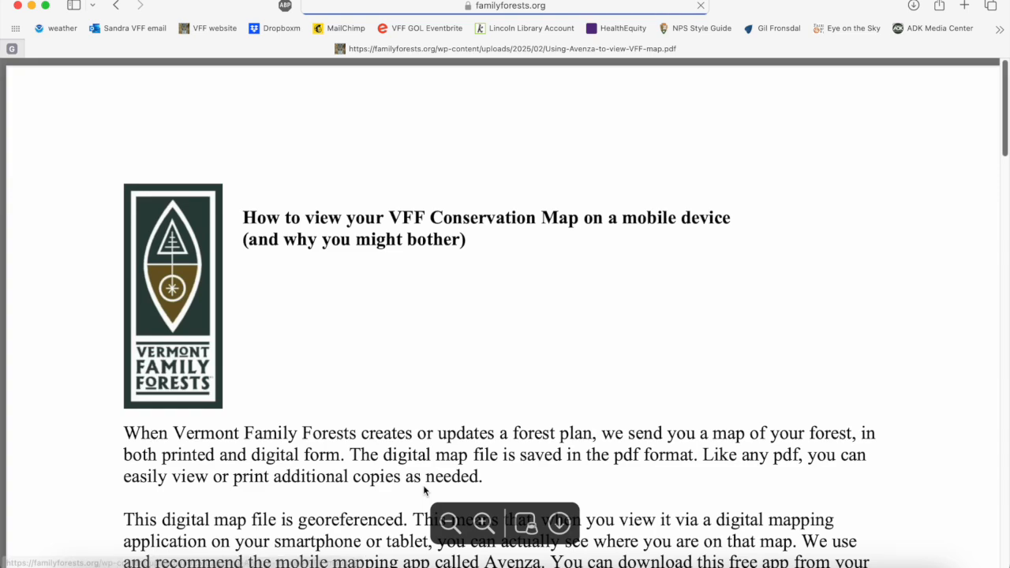
scroll(424, 489, "down", 3)
scroll(423, 490, "down", 2)
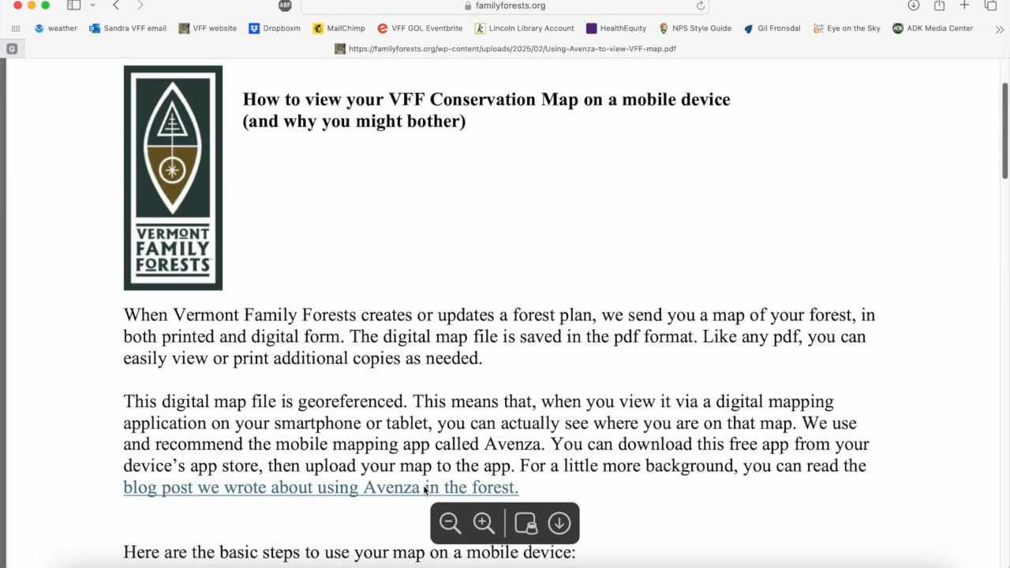
Read the guide's basic steps for using the map on a mobile device, its notes on Avenza's uses and the online help reference.
scroll(424, 491, "down", 2)
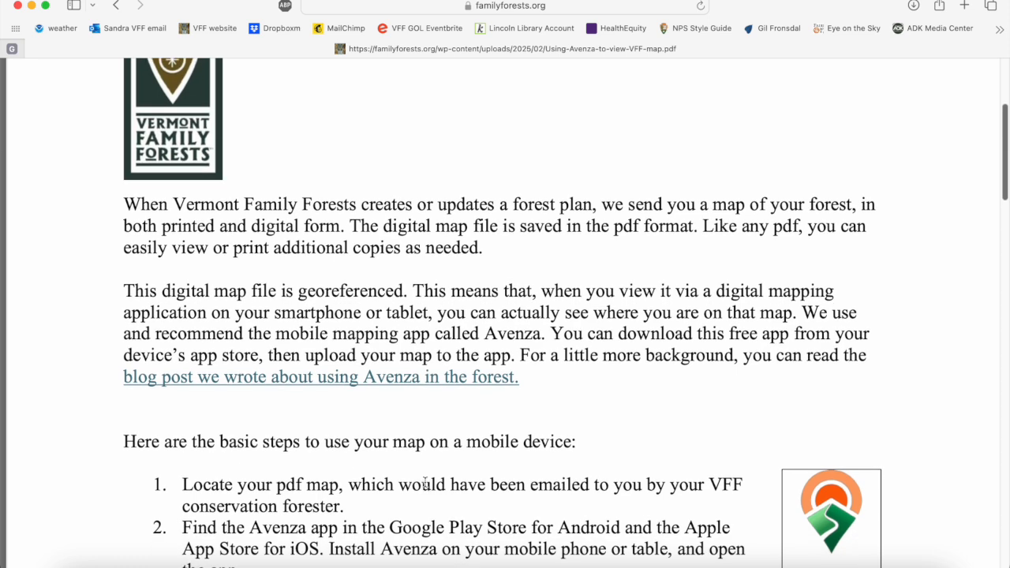
scroll(447, 447, "down", 1)
scroll(449, 447, "down", 5)
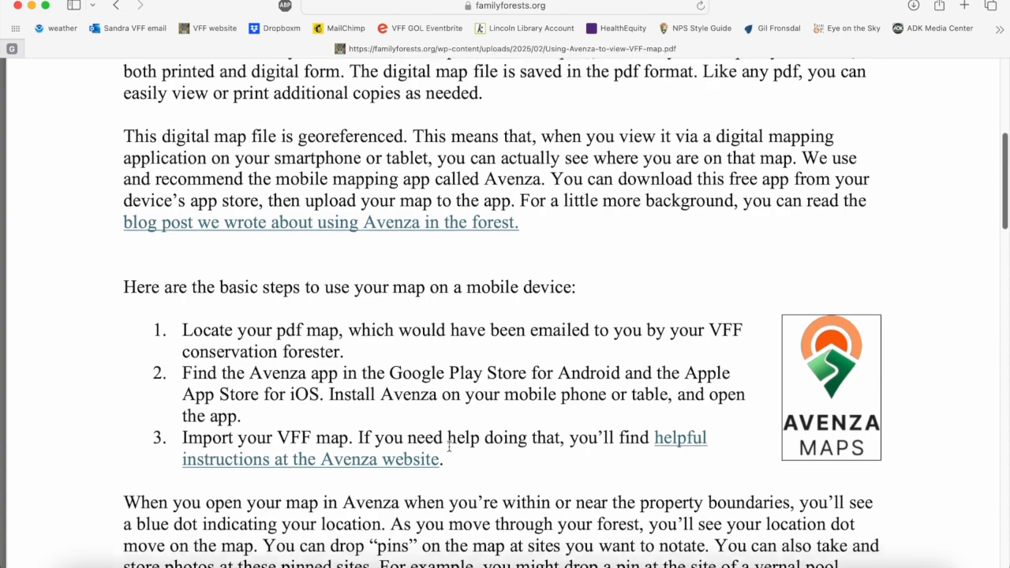
scroll(449, 447, "down", 1)
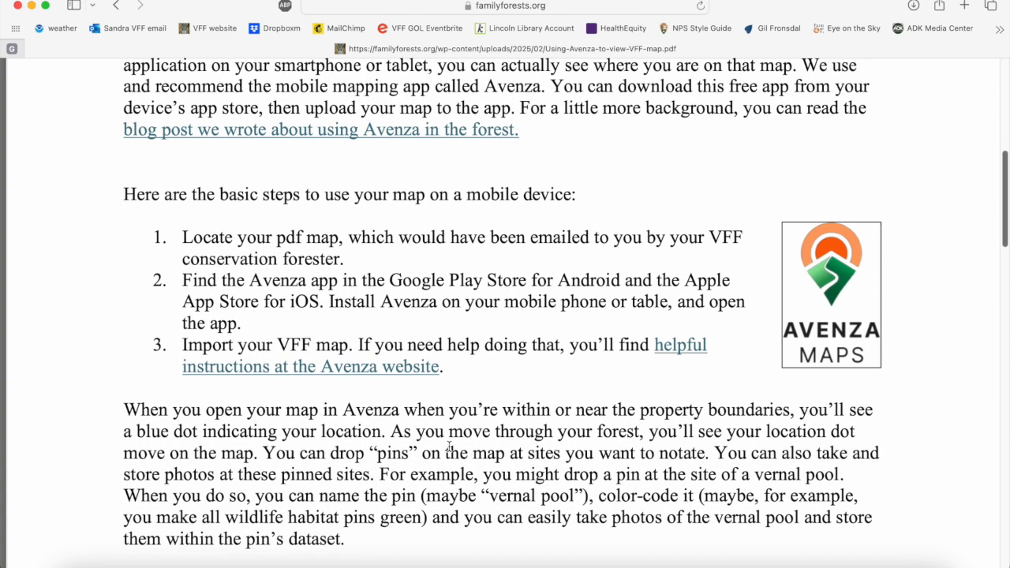
scroll(449, 446, "up", 1)
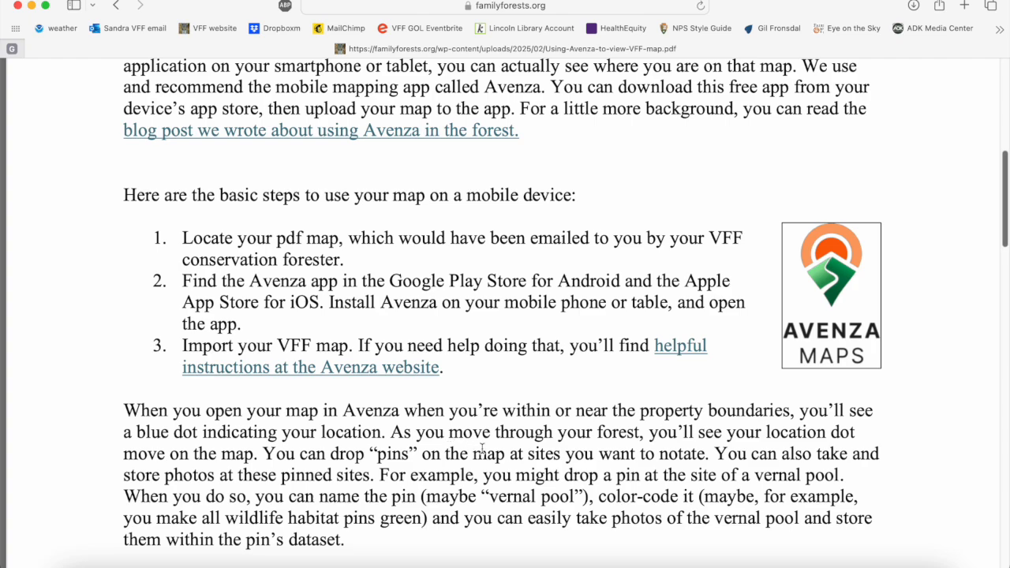
scroll(466, 448, "down", 4)
scroll(482, 448, "down", 5)
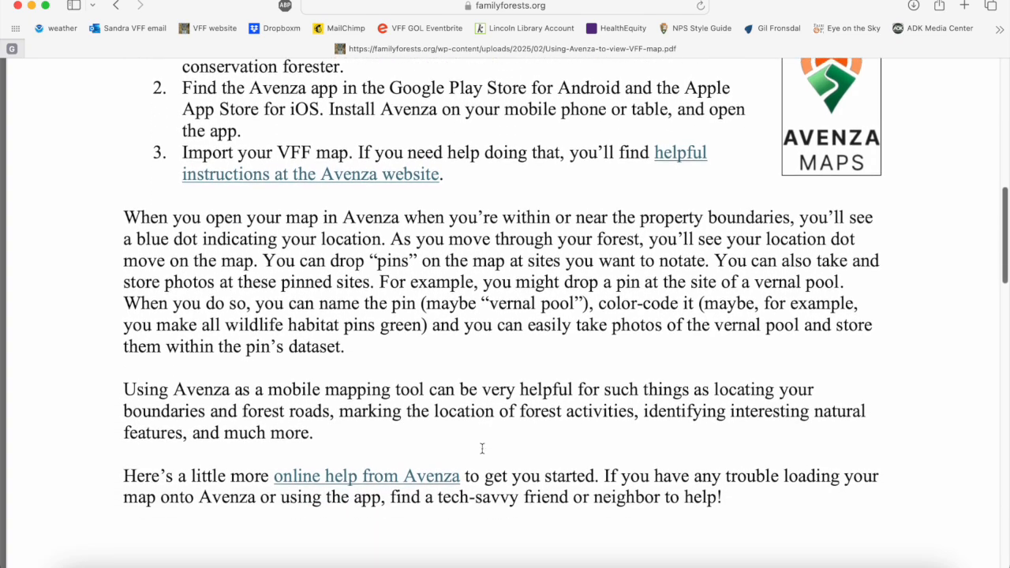
scroll(482, 448, "down", 3)
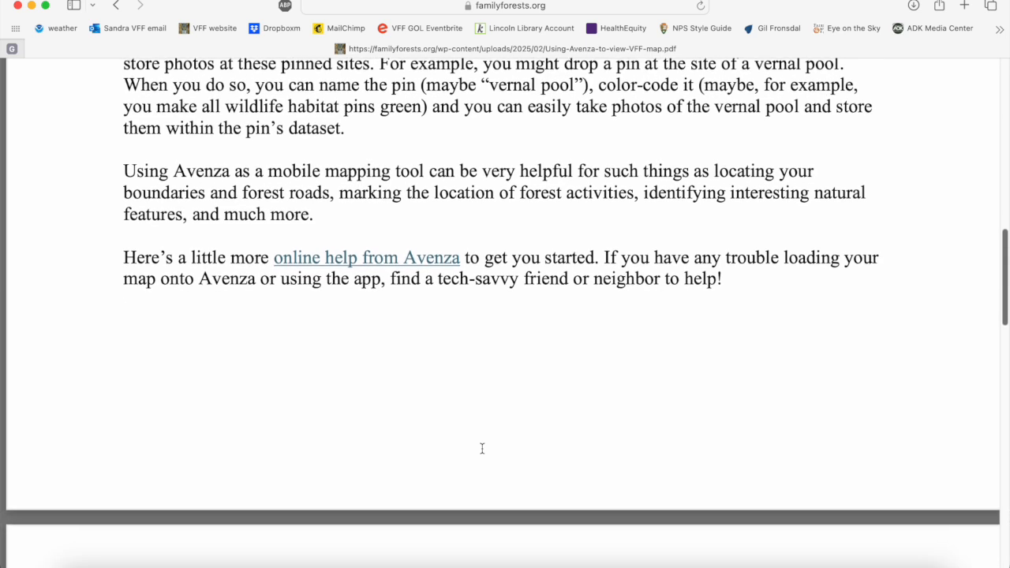
scroll(482, 448, "up", 3)
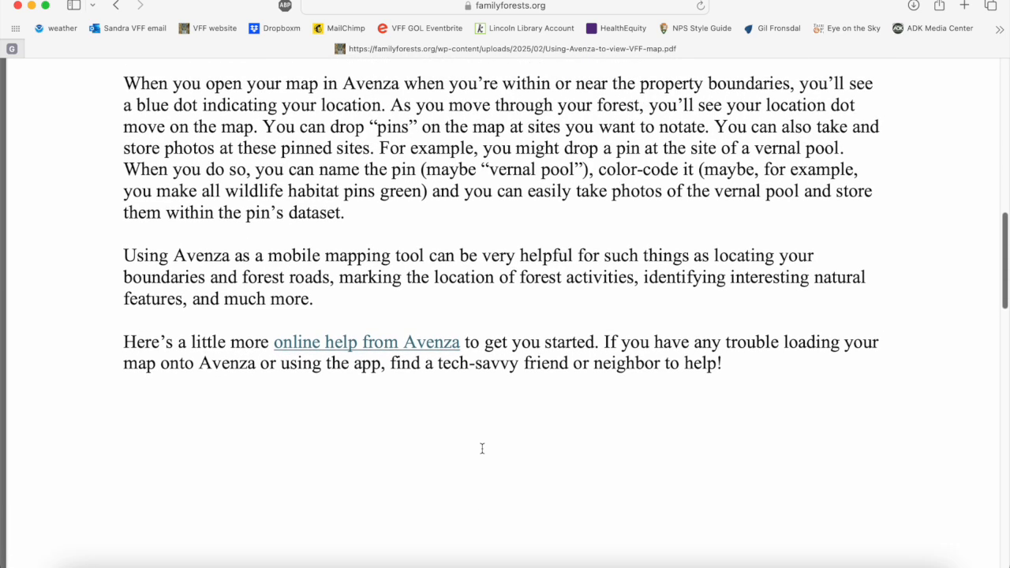